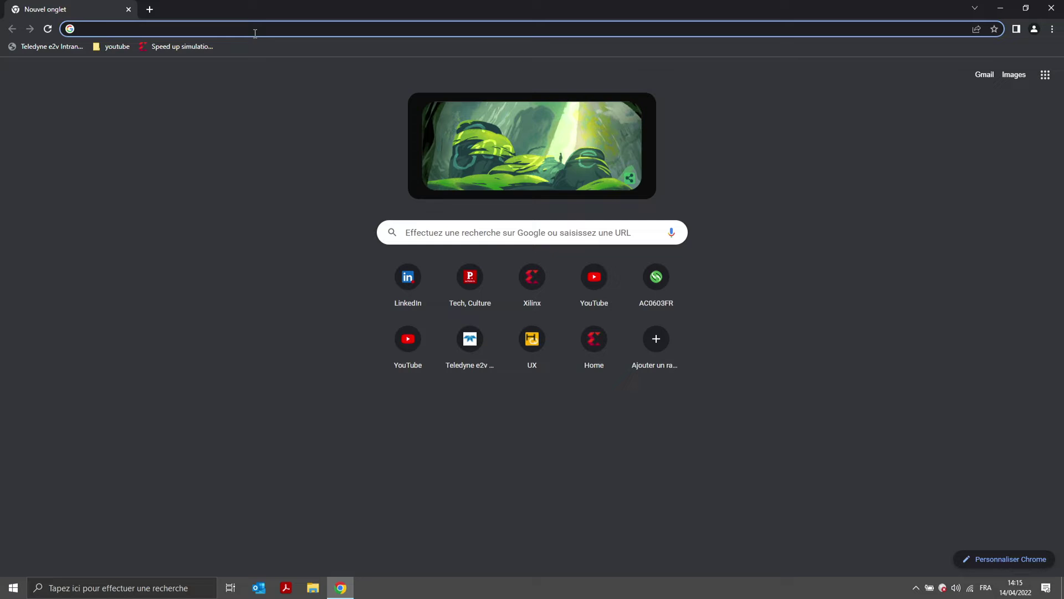
type("https://www.esistream.com/")
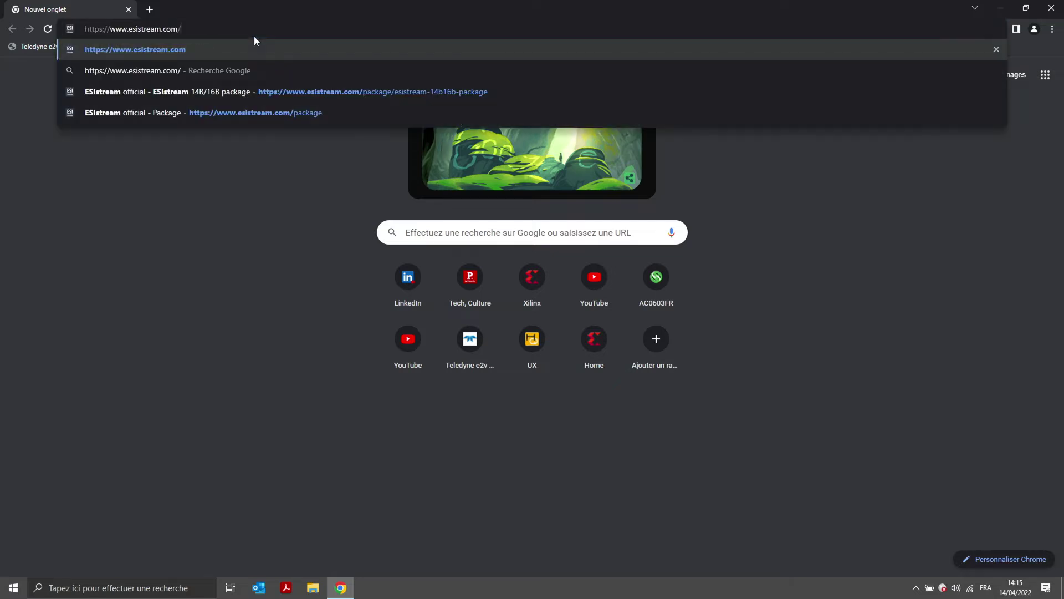
key("Return")
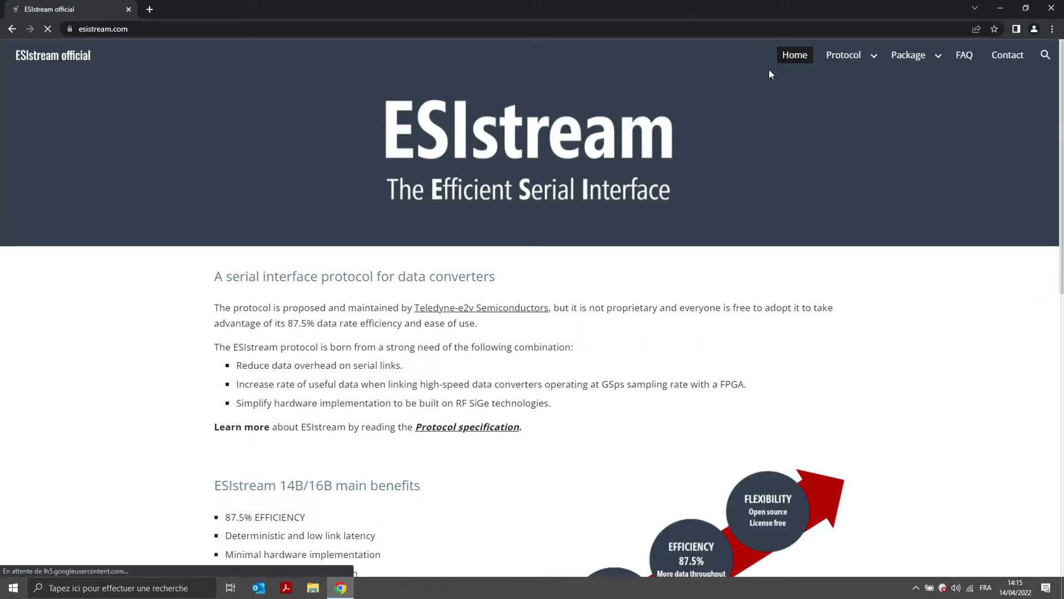
left_click(908, 58)
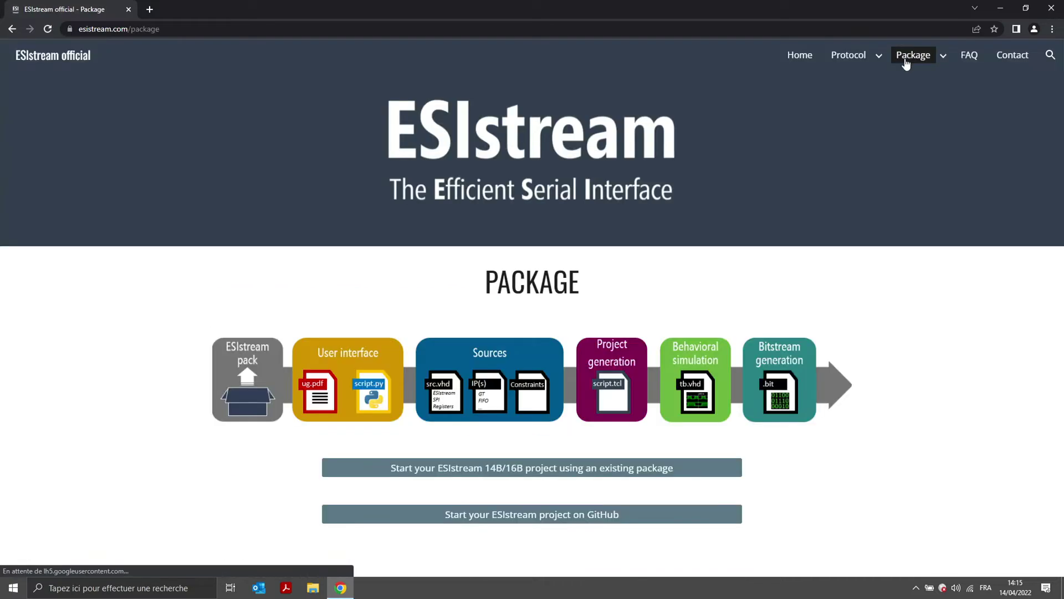
left_click(432, 472)
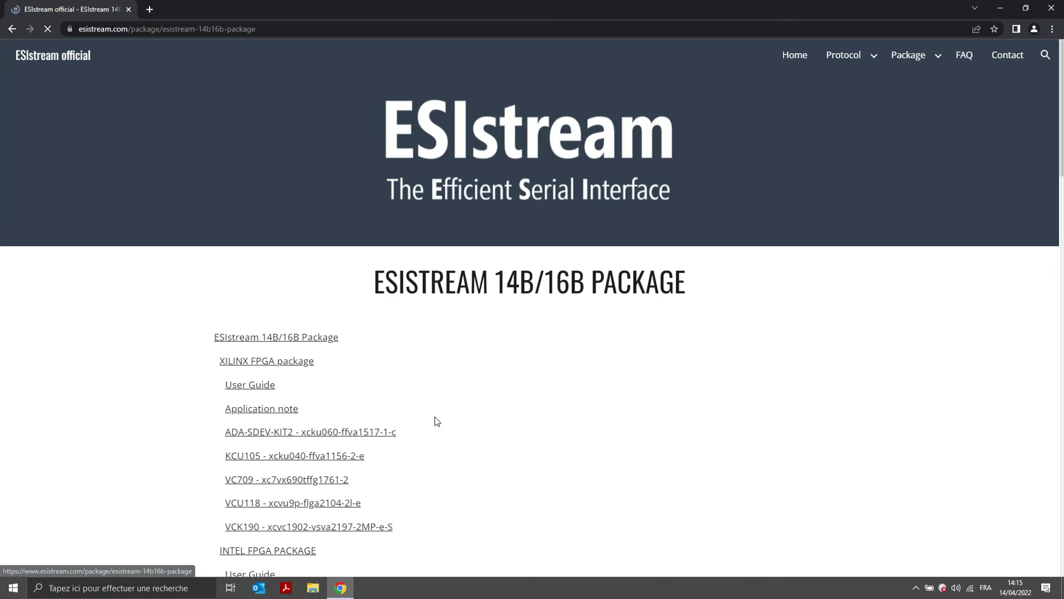
scroll(680, 344, "down", 20)
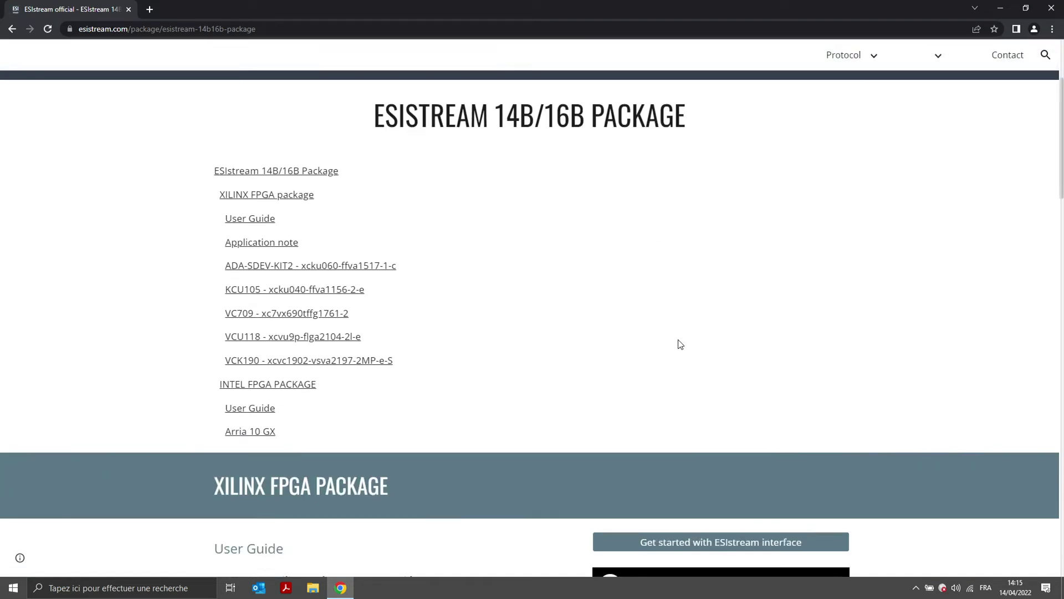
scroll(680, 344, "down", 9)
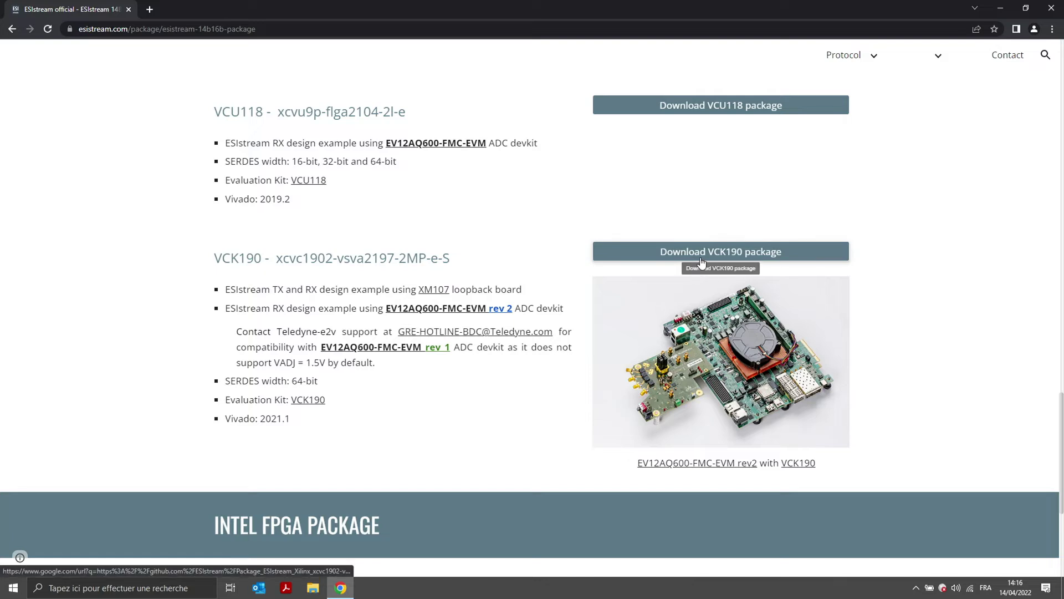
left_click(701, 256)
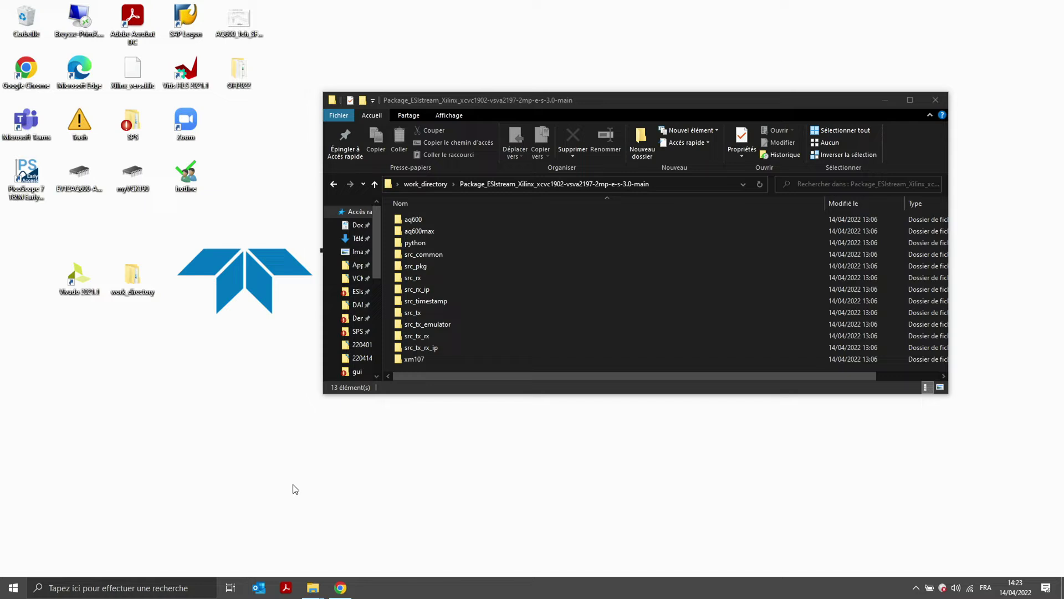
Launch Vivado 2021.1 and run the Tcl script script_64b.tcl from the ESIstream package's aq600max folder
double_click(95, 287)
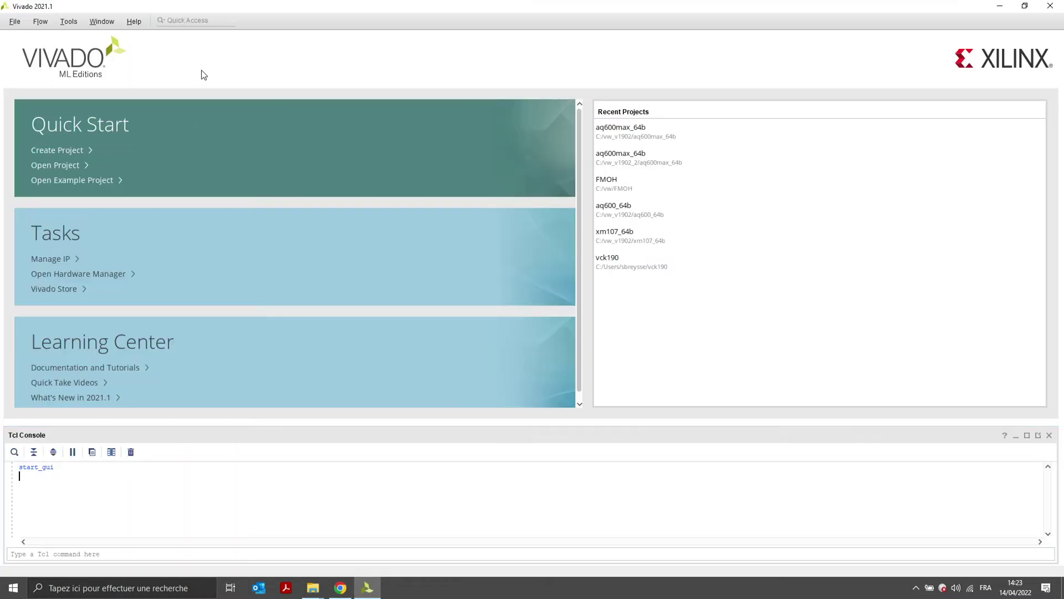
left_click(78, 23)
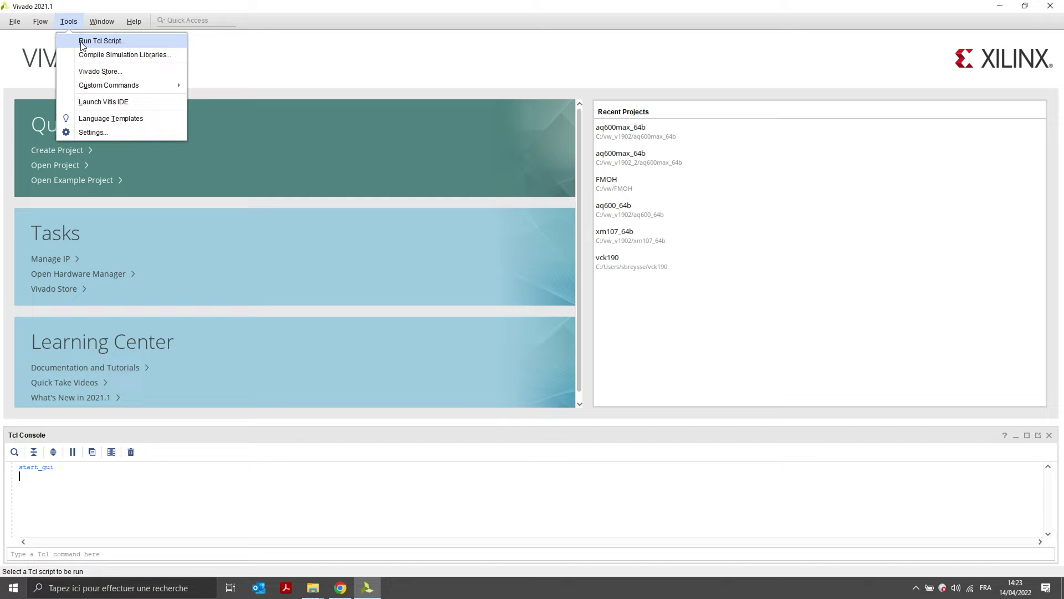
left_click(80, 40)
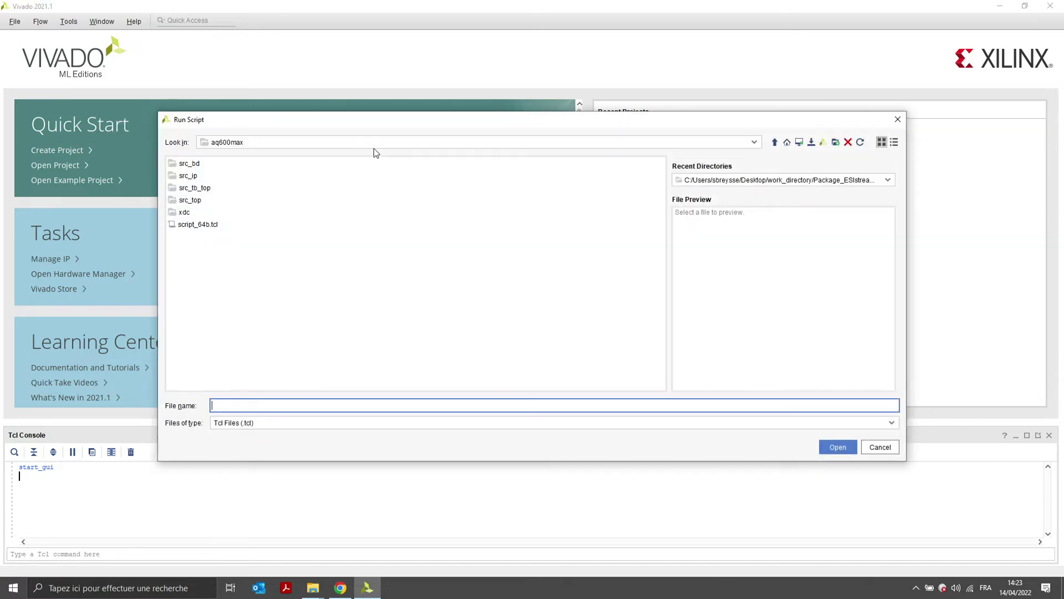
left_click(368, 142)
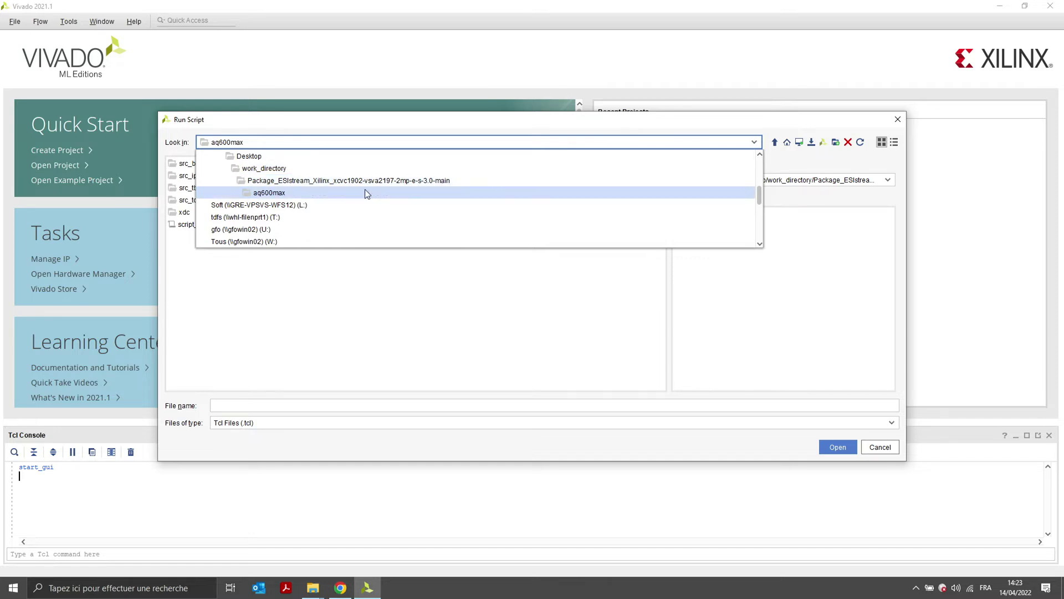
left_click(360, 193)
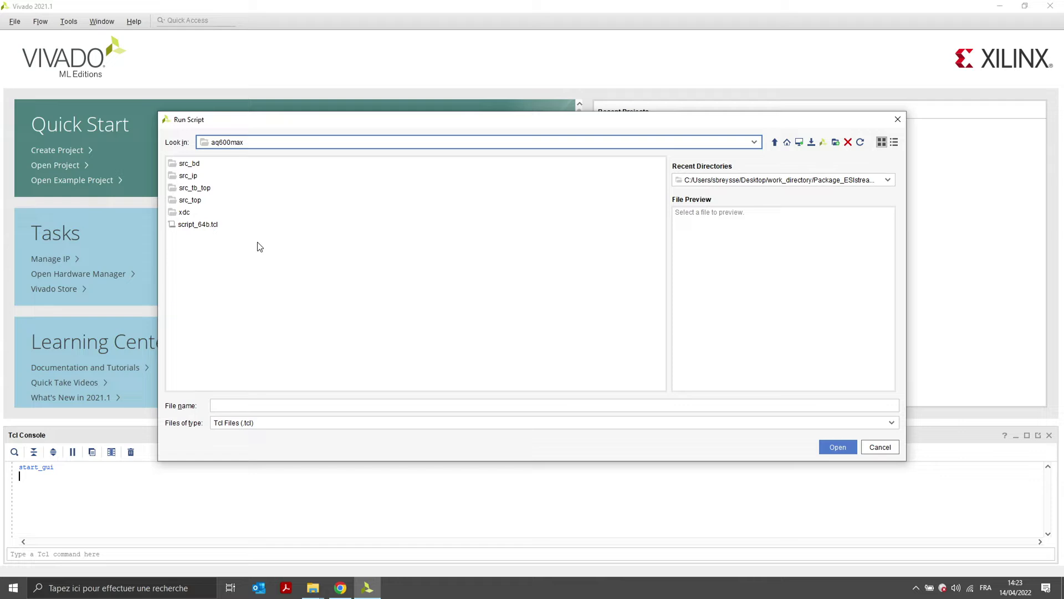
left_click(214, 225)
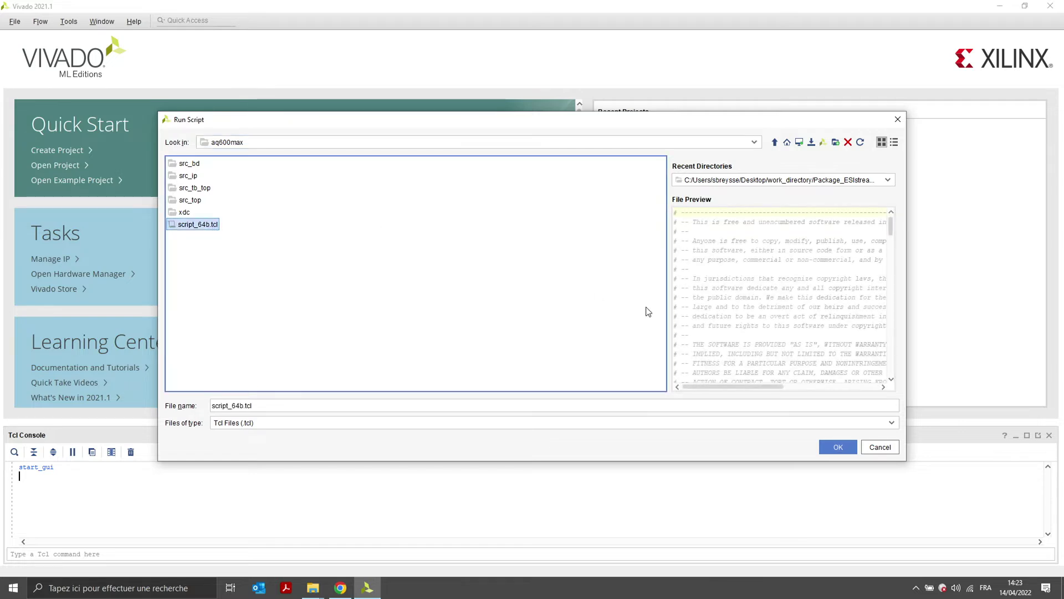
left_click(837, 447)
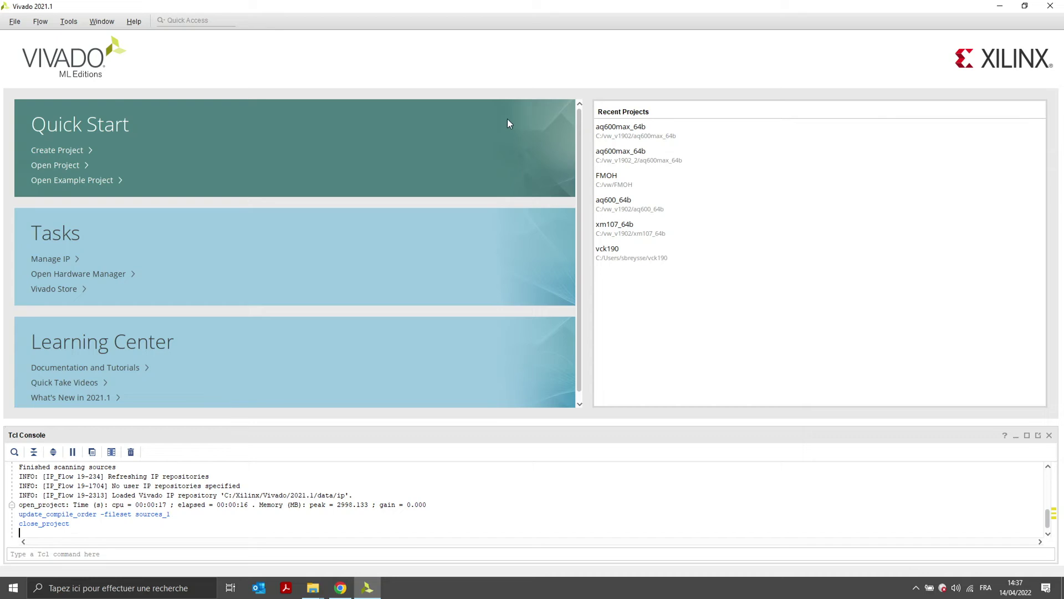
Open the recent aq600max_64b project in C:/vw_v1902 and generate its device image
left_click(609, 126)
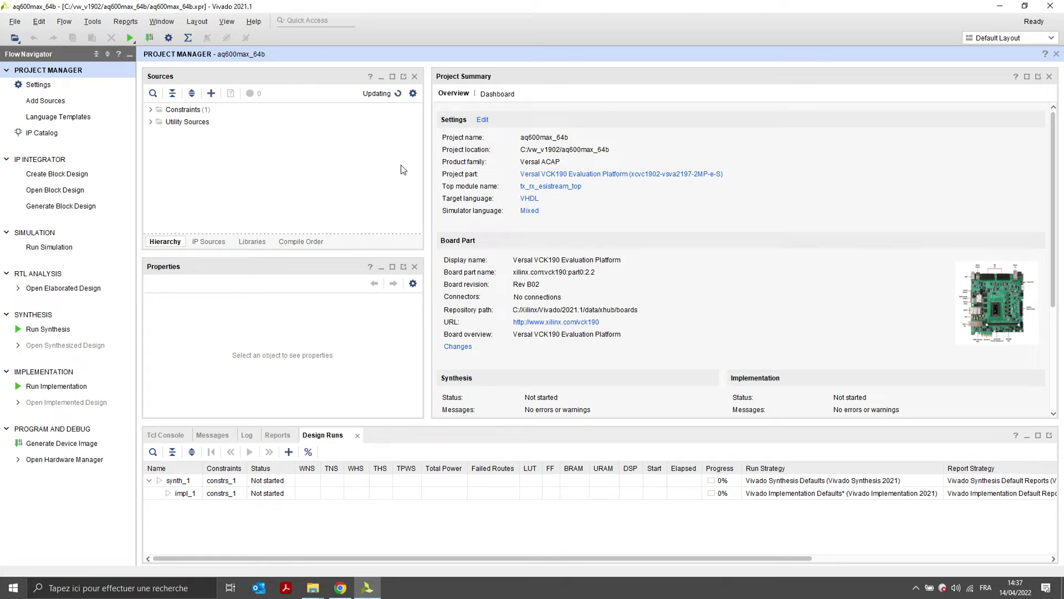
left_click(89, 444)
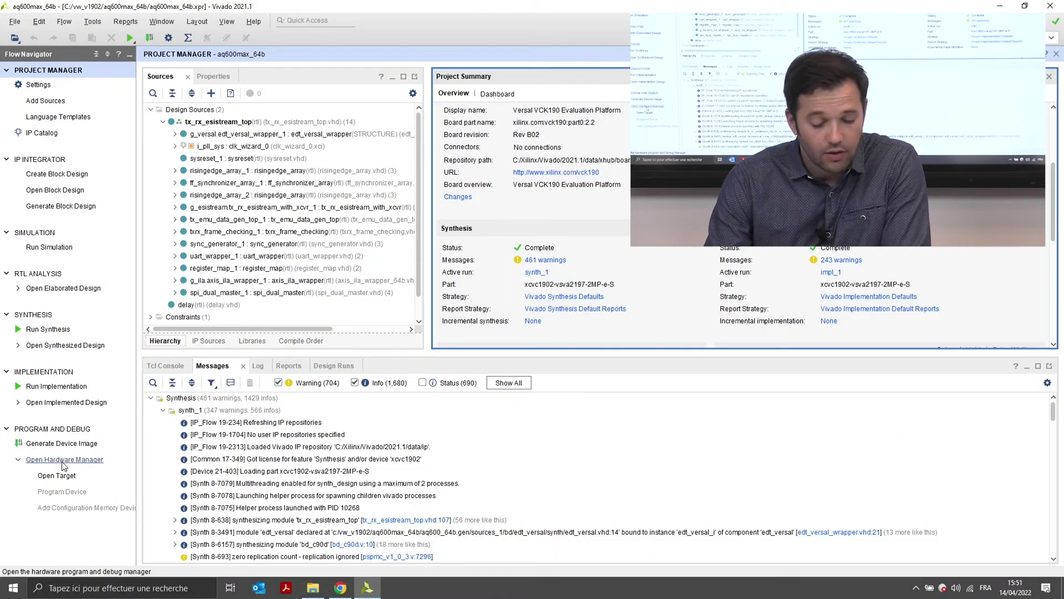
Open the Hardware Manager and auto-connect to the local hardware target
left_click(63, 459)
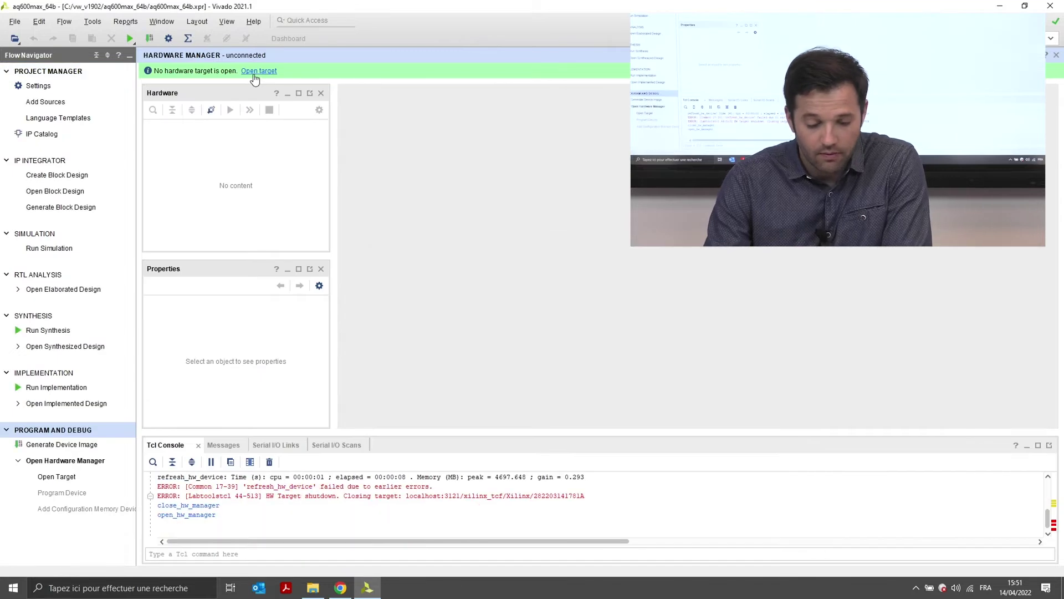
left_click(257, 72)
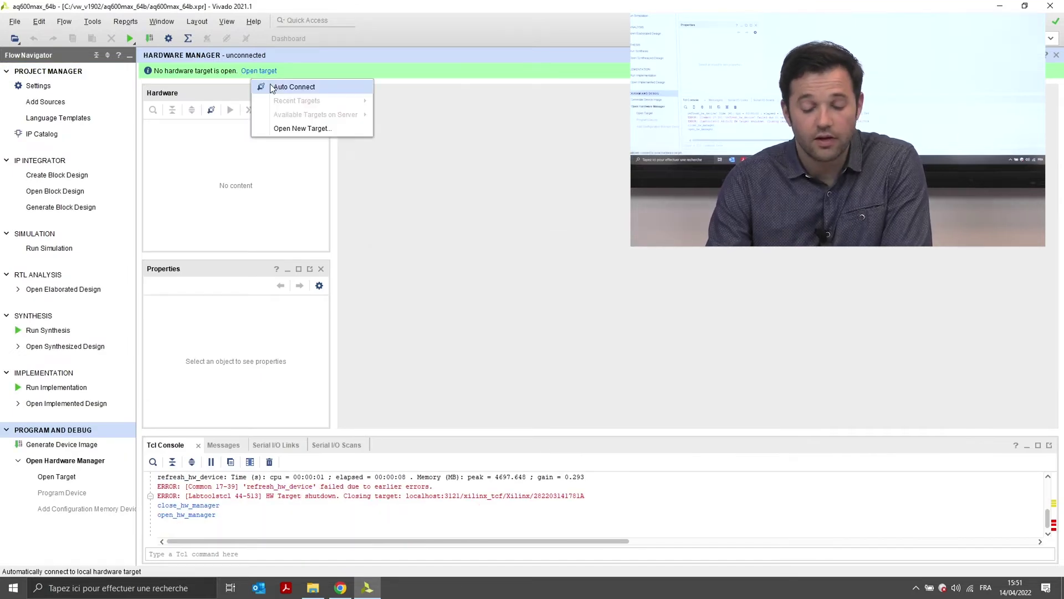
left_click(288, 87)
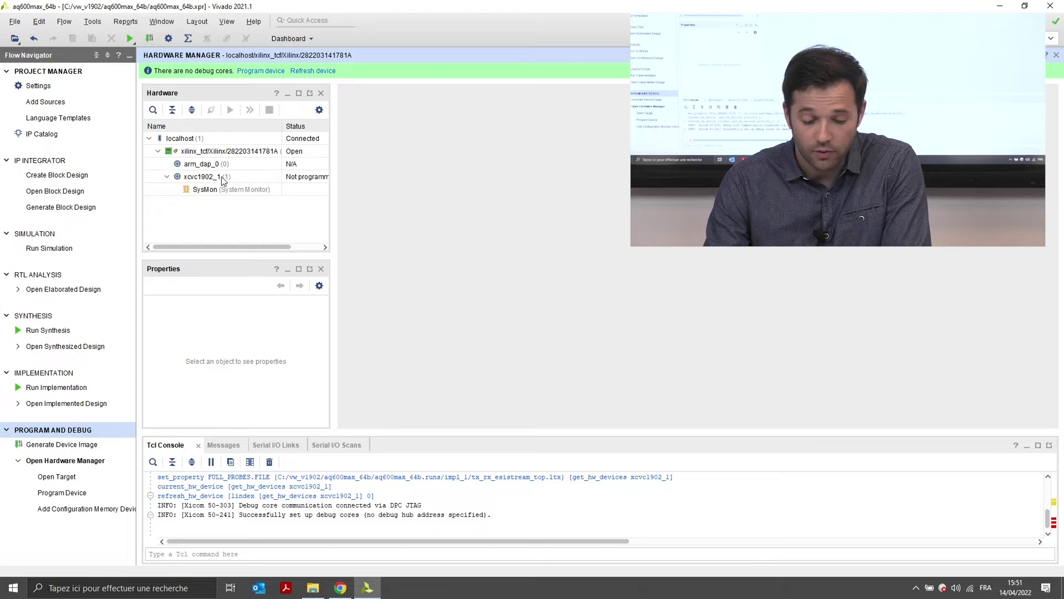
Program the xcvc1902_1 device with tx_rx_esistream_top.pdi and its matching debug probes file, and dismiss the error message
right_click(222, 178)
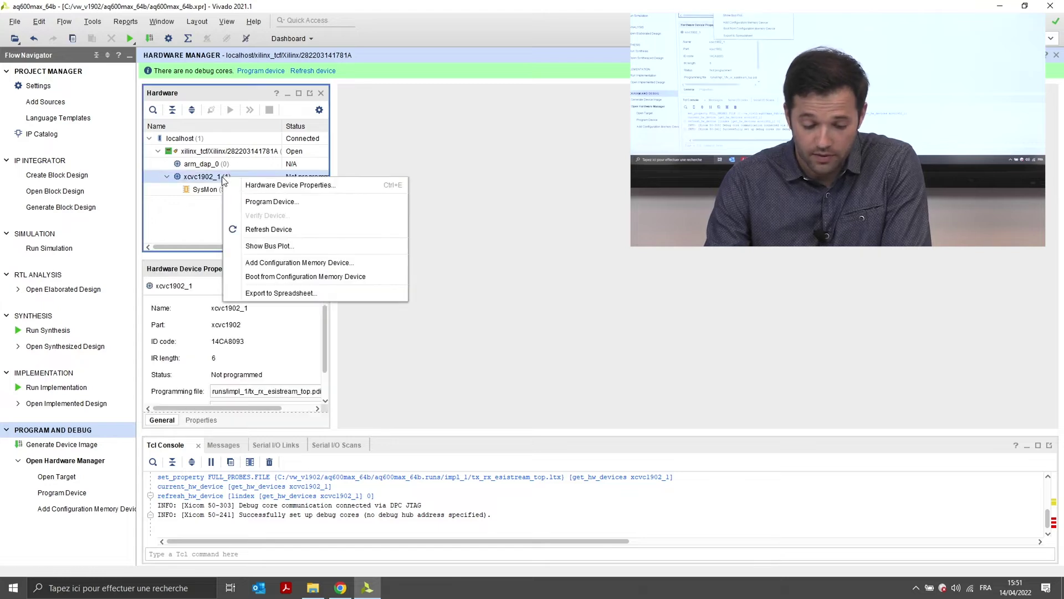
left_click(255, 202)
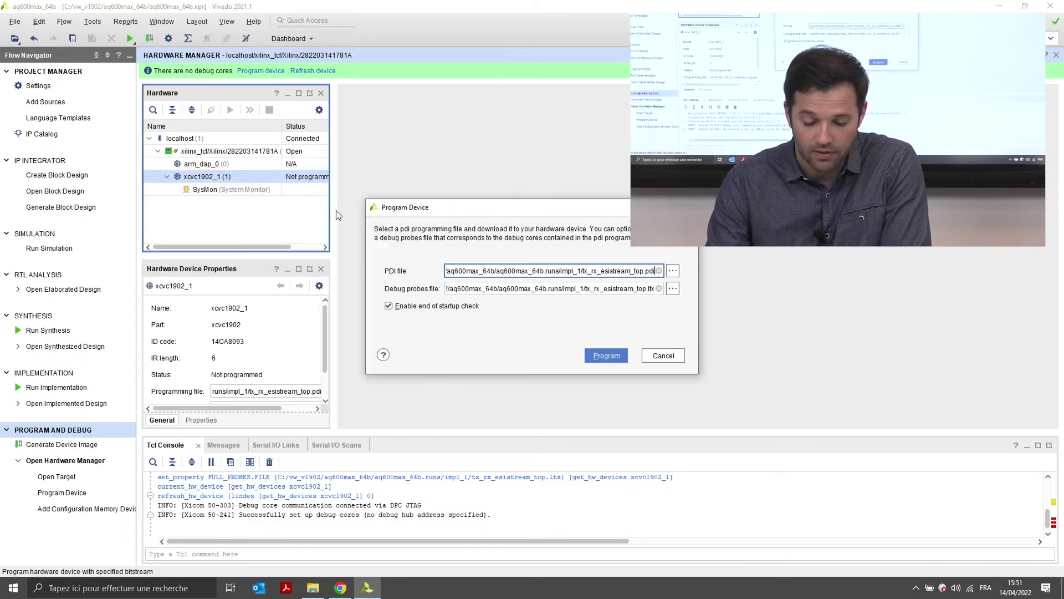
left_click(613, 358)
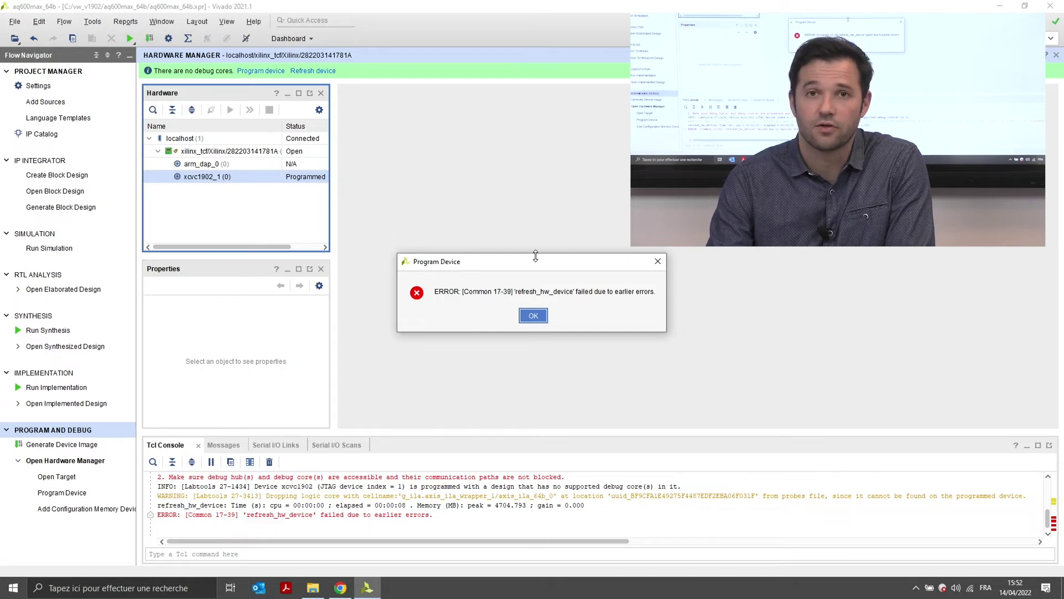
left_click(533, 315)
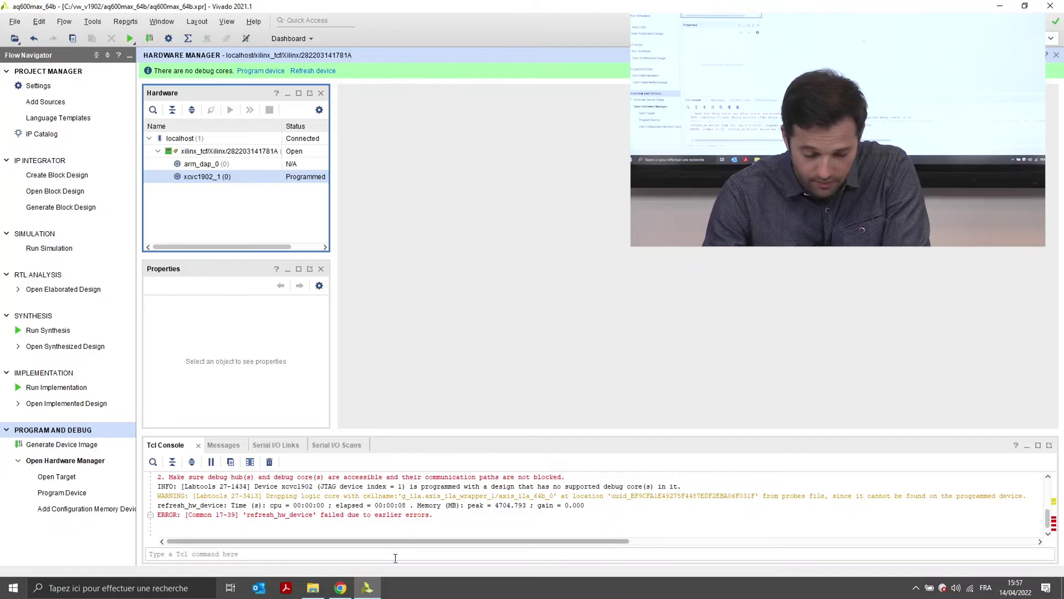
In File Explorer, go to the ESIstream package's python\gui folder in work_directory and open a command prompt there
left_click(313, 587)
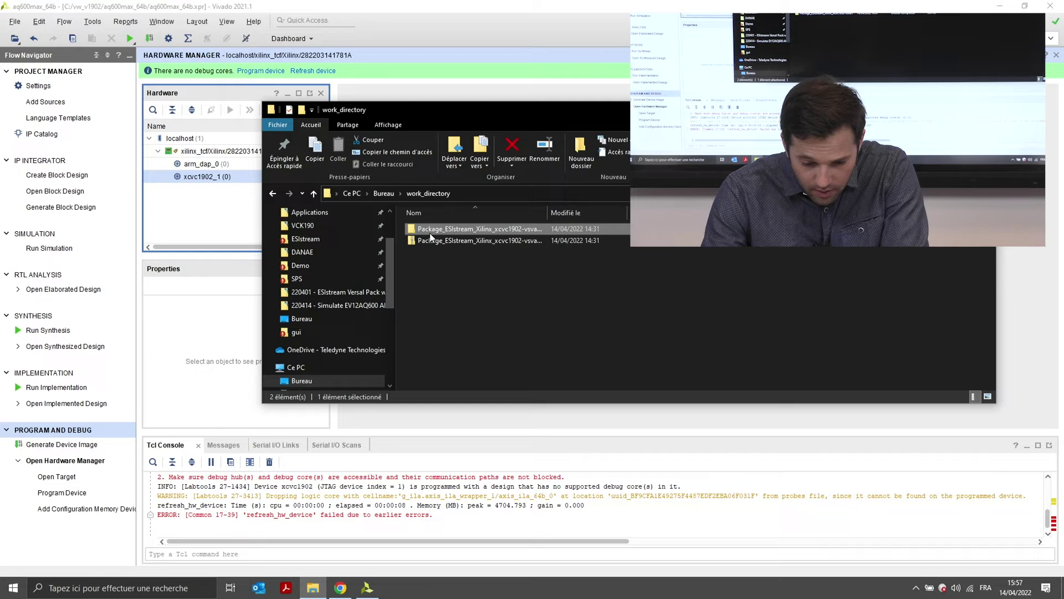
double_click(430, 234)
double_click(437, 257)
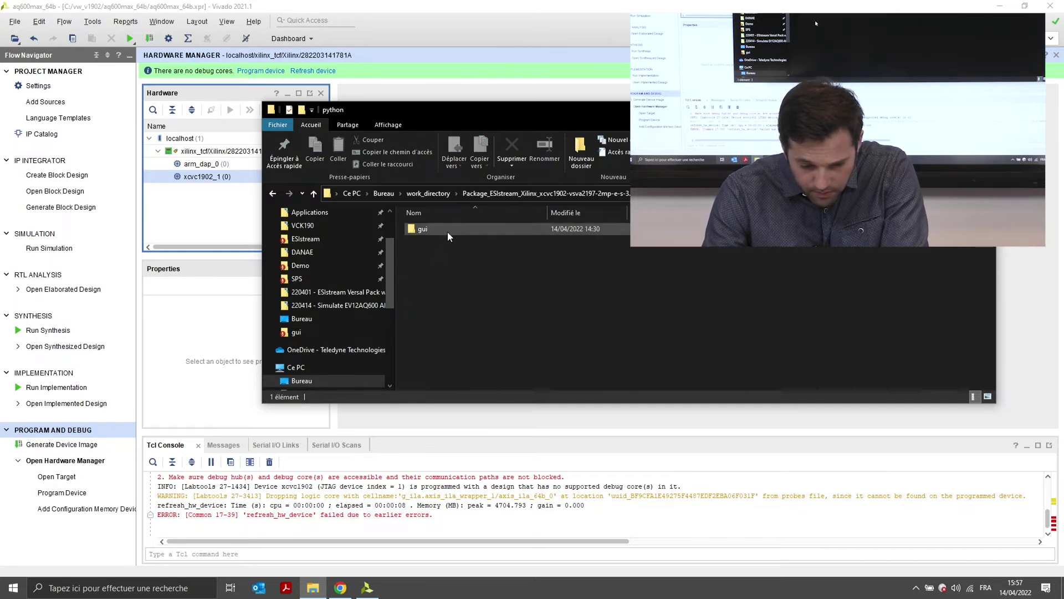
double_click(447, 232)
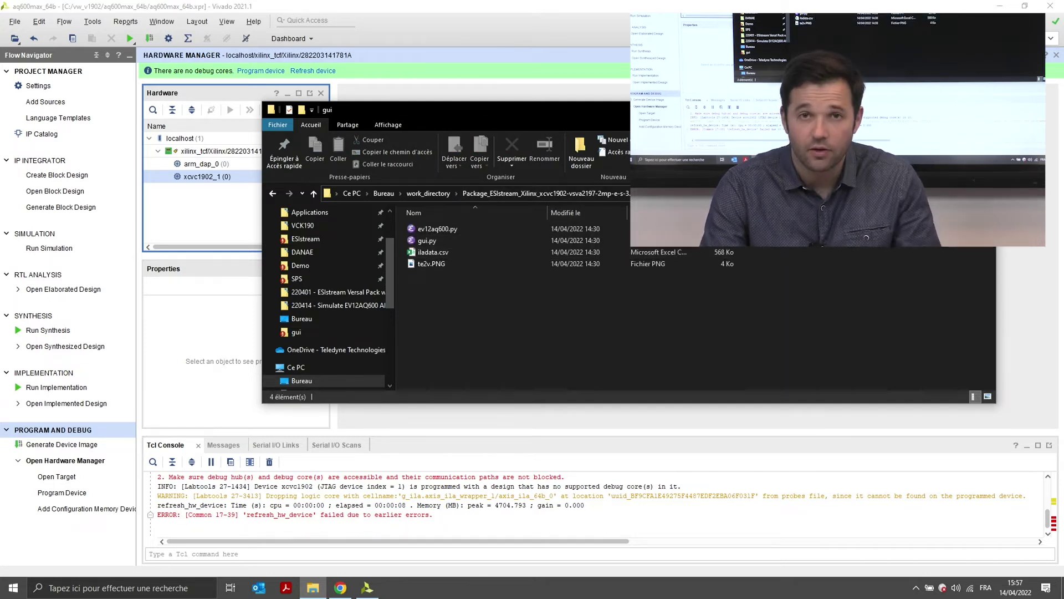
left_click(483, 194)
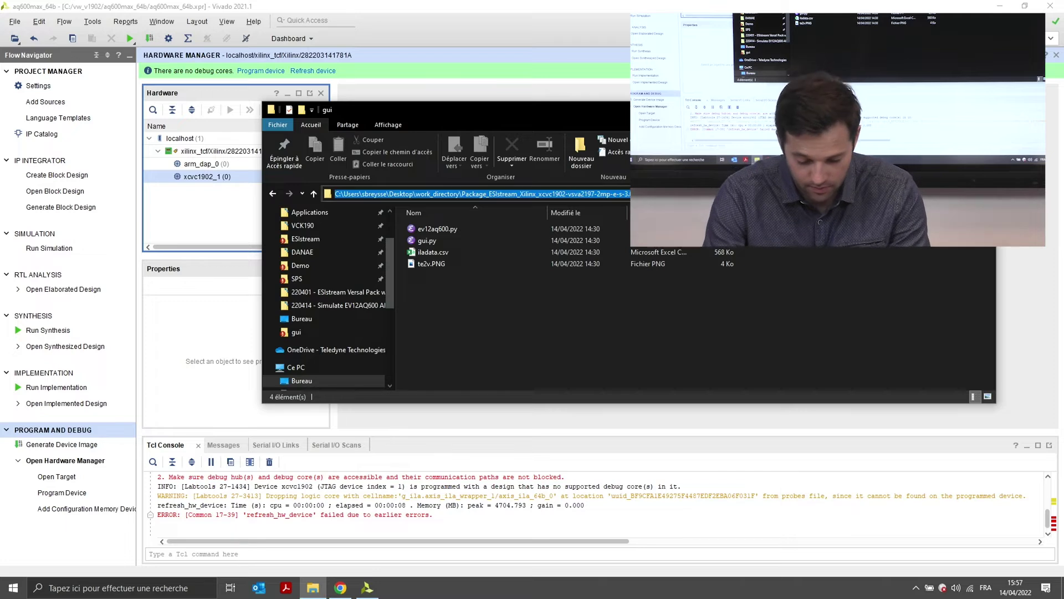
type("cmd")
key("Return")
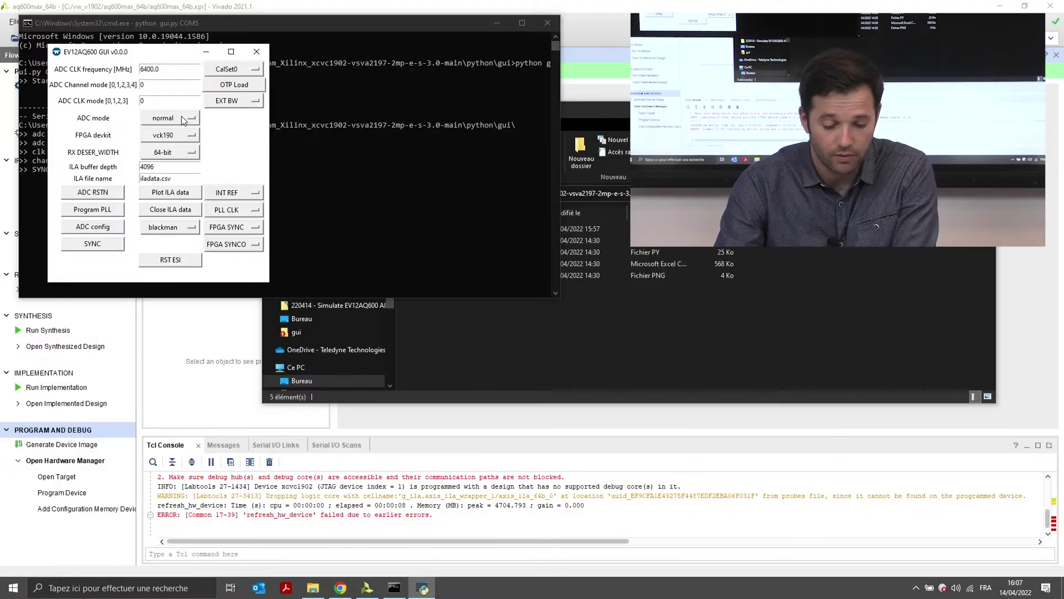
Configure the EV12AQ600 ADC in ramp mode, programming the PLL, applying the ADC configuration and sending SYNC
left_click(170, 144)
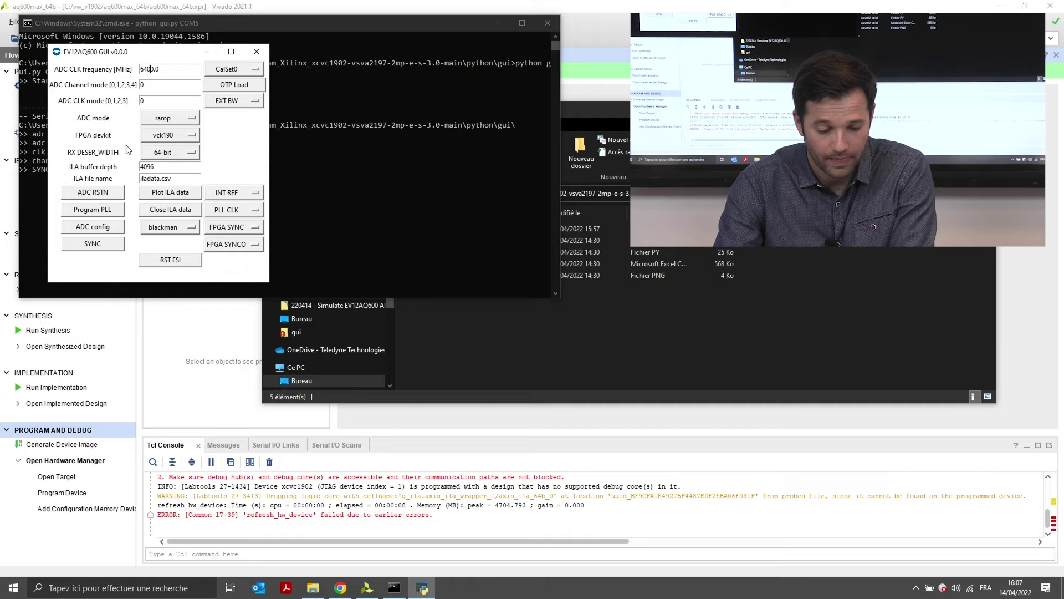
left_click(97, 211)
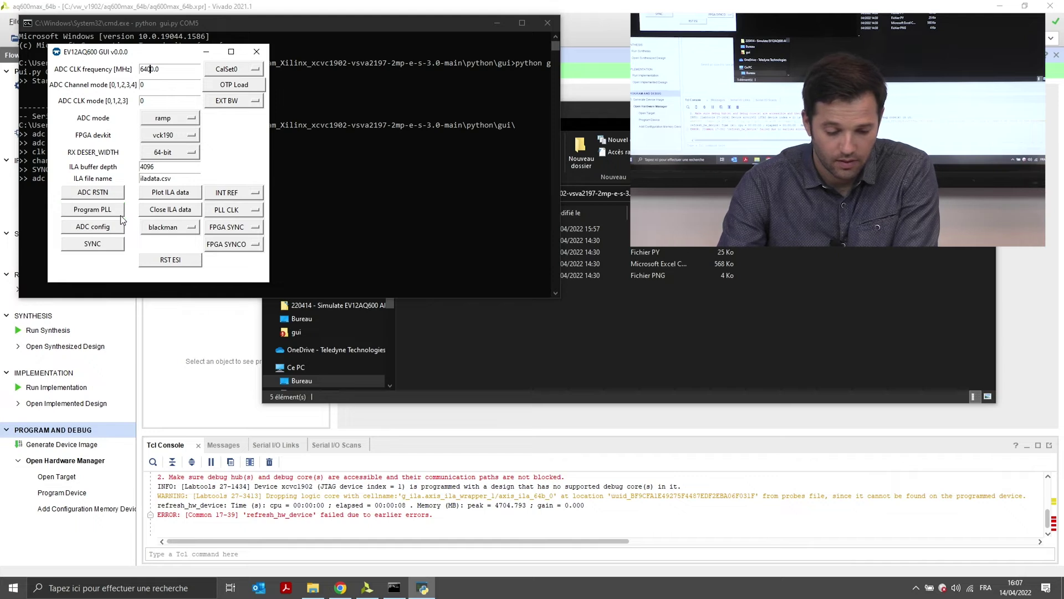
left_click(107, 231)
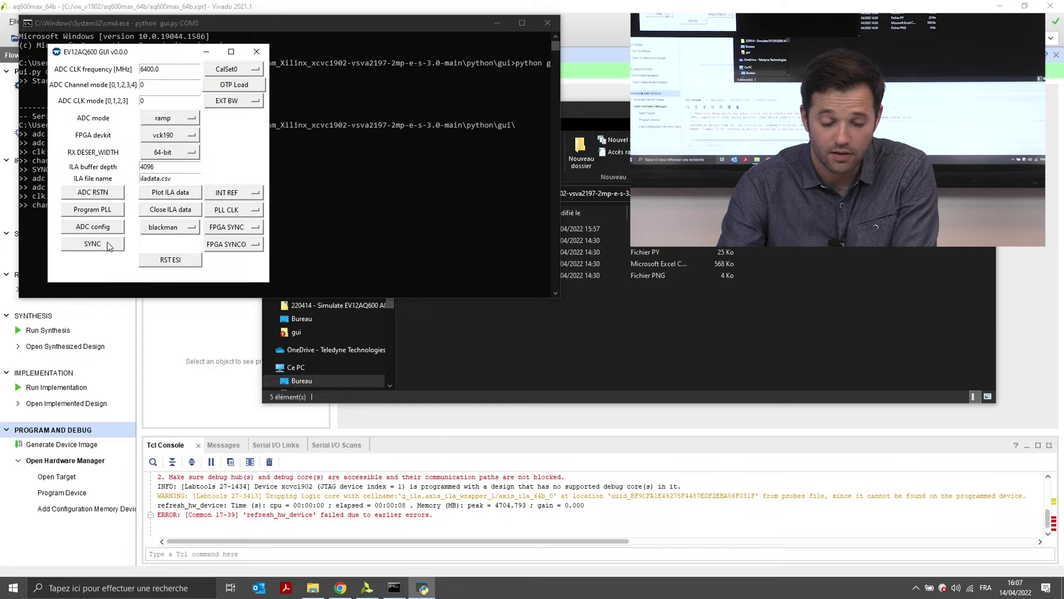
left_click(109, 245)
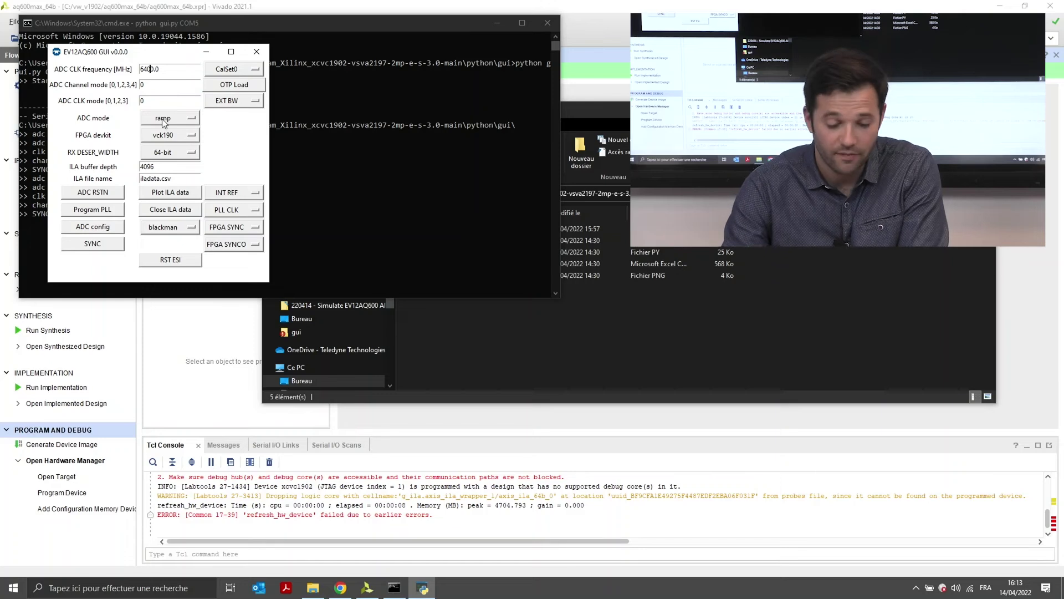
Reconfigure the EV12AQ600 in normal mode: reset the ADC, load the OTP, apply the ADC configuration and send SYNC
left_click(177, 119)
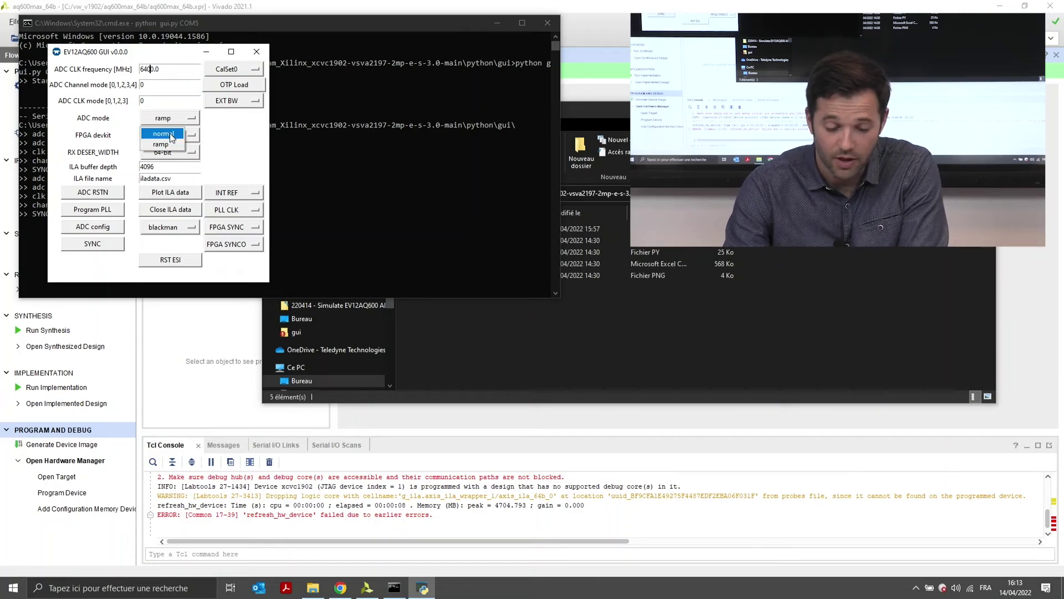
left_click(110, 196)
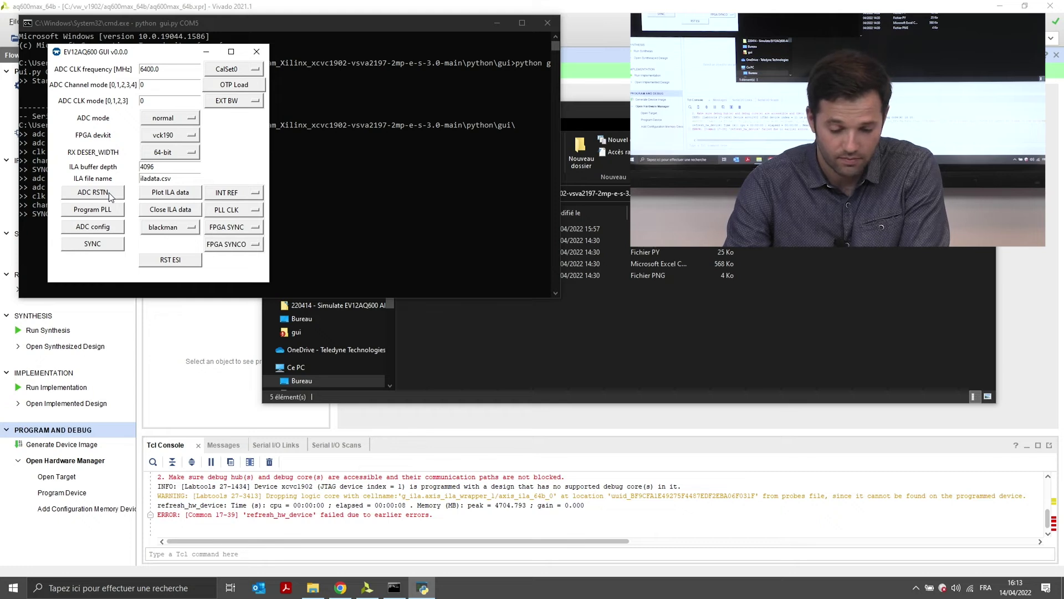
left_click(233, 86)
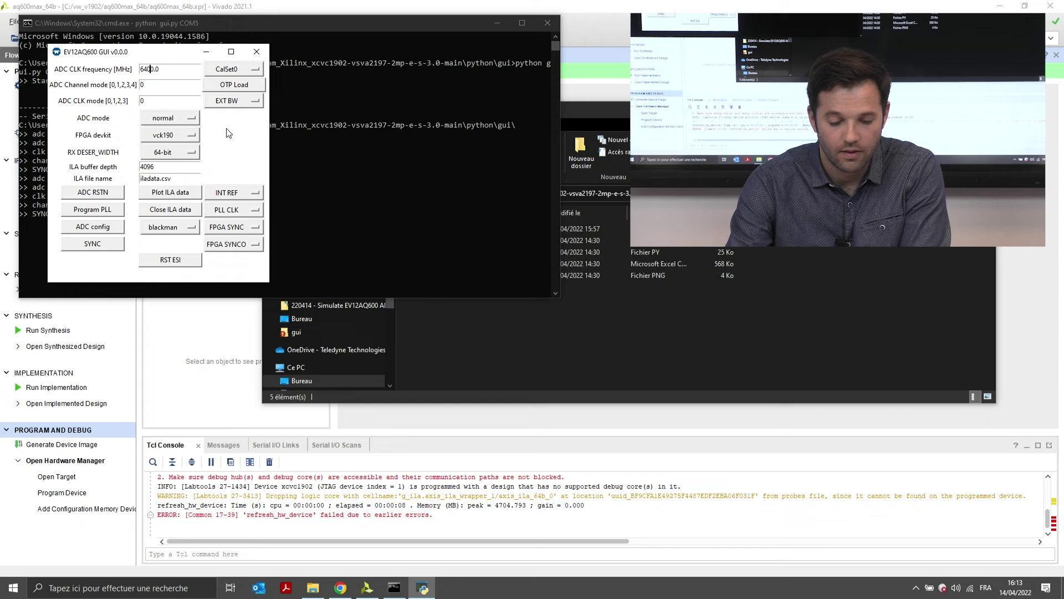
left_click(93, 226)
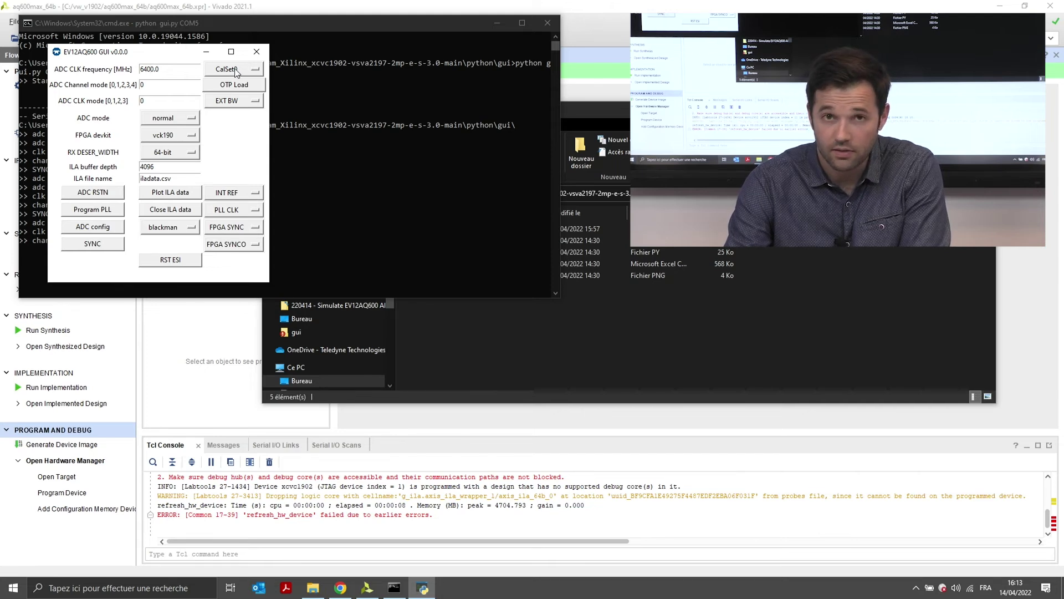
left_click(103, 247)
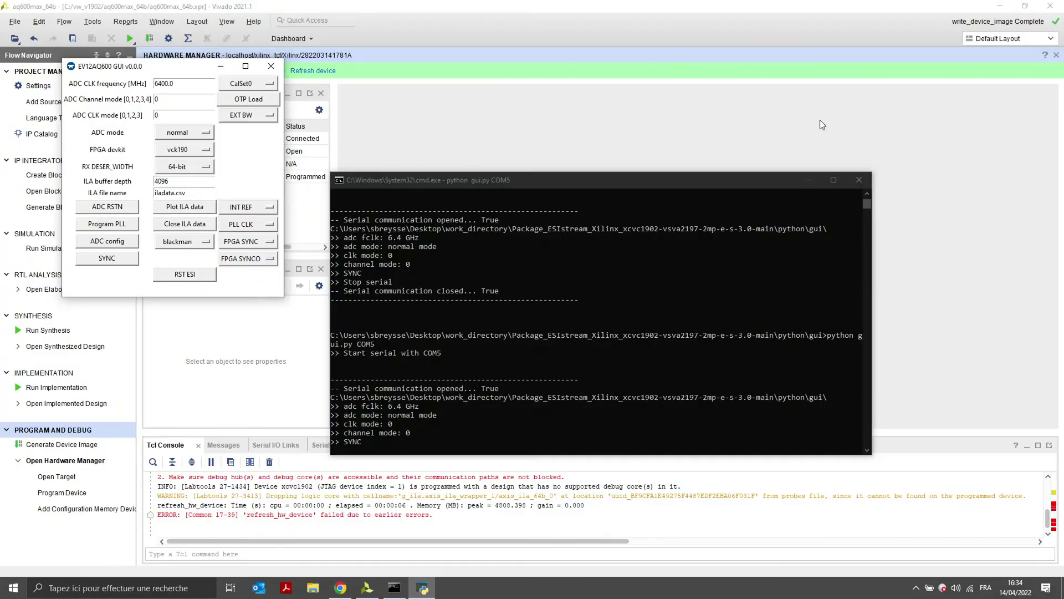
Switch to Vivado, close the Hardware Manager and reopen the hardware target with Auto Connect
left_click(824, 119)
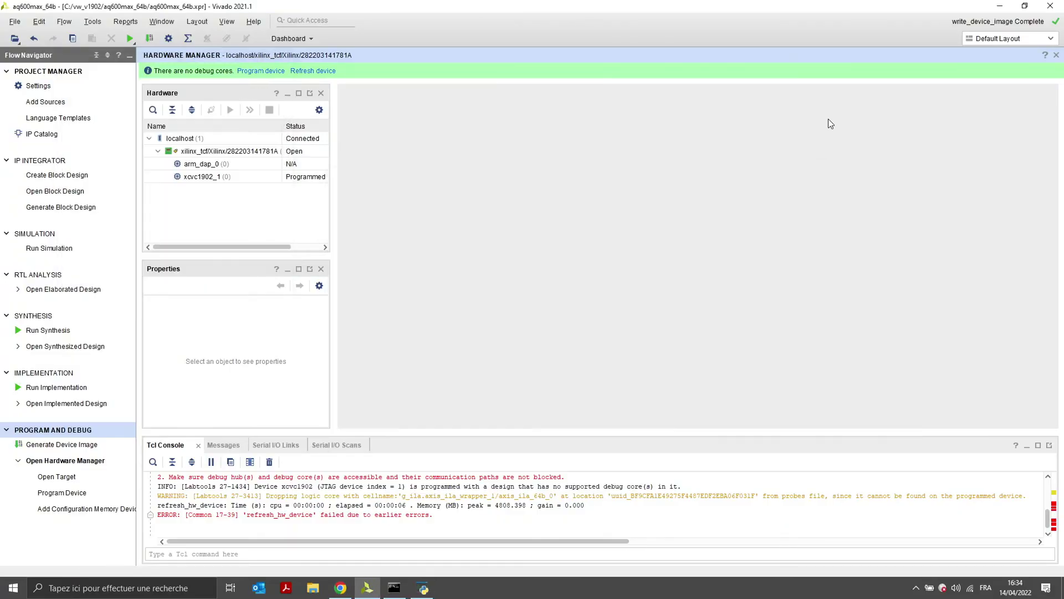
left_click(1057, 56)
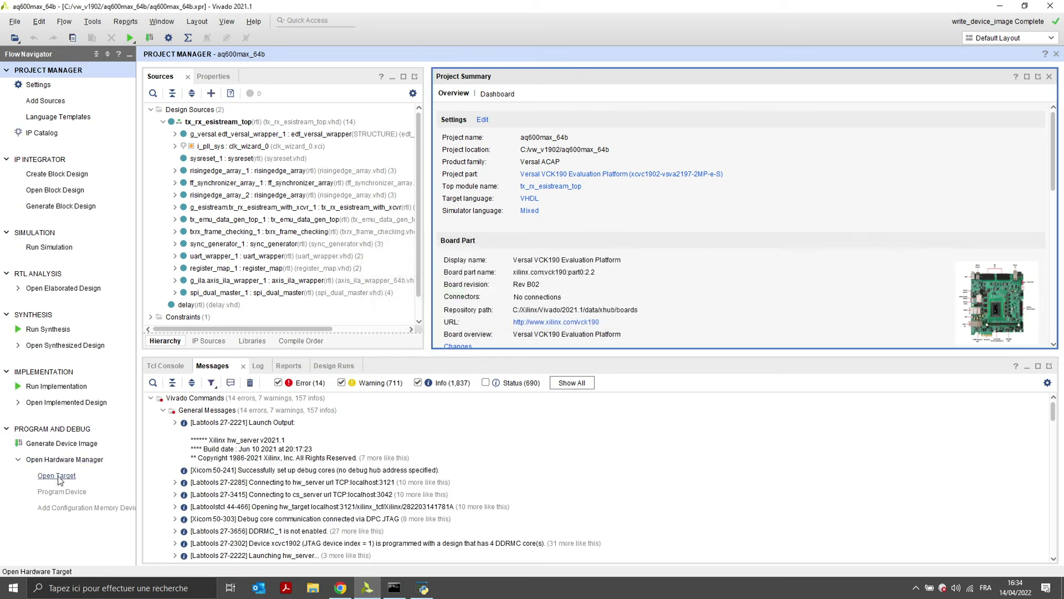
left_click(58, 476)
left_click(92, 492)
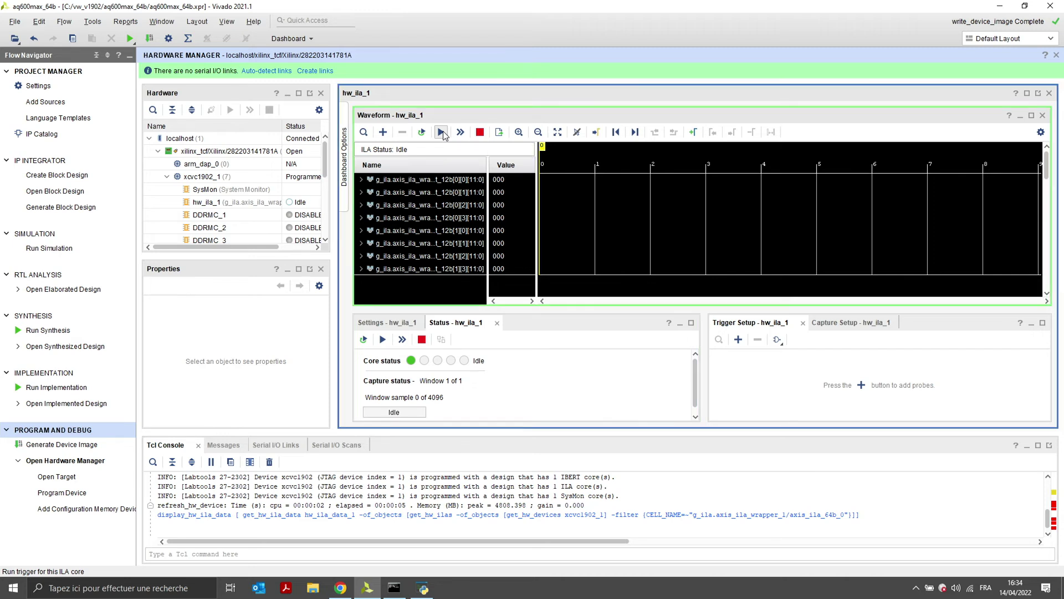
Run the hw_ila_1 trigger and export its captured data as CSV to iladata.csv in the python/gui folder, overwriting the existing file
left_click(442, 132)
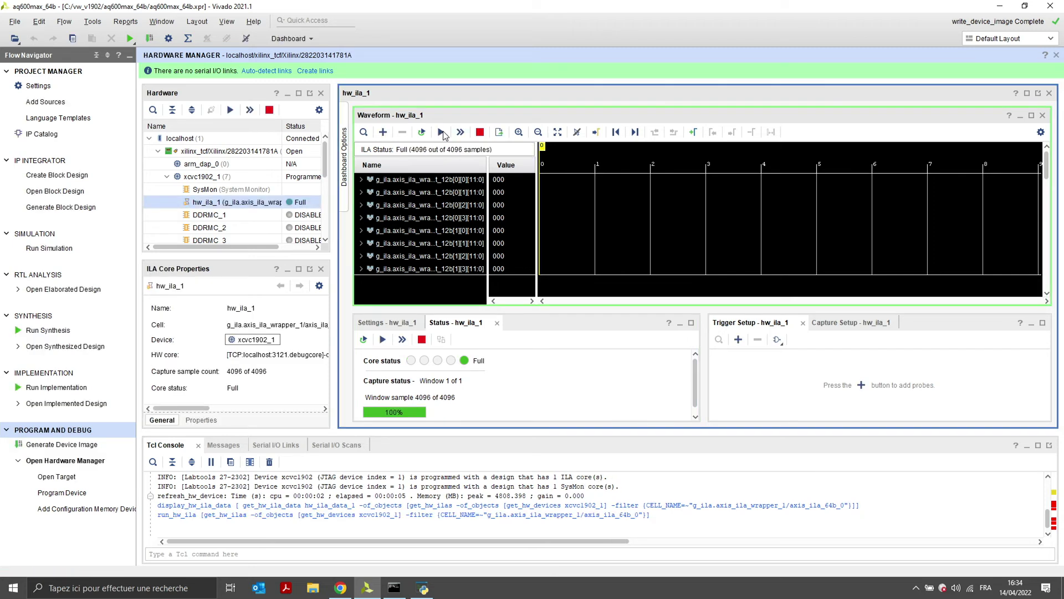
left_click(499, 133)
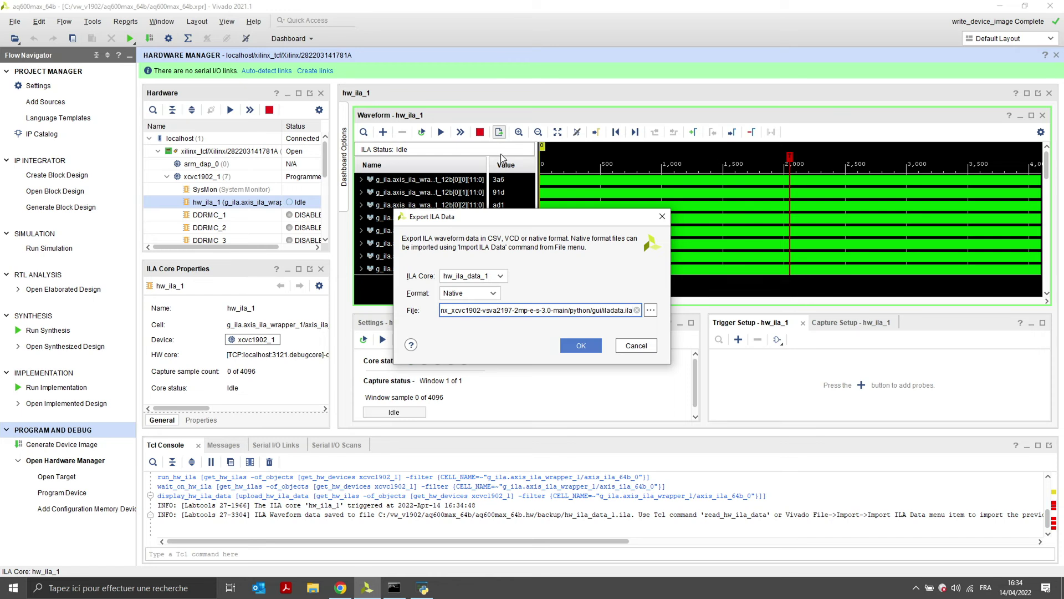
left_click(469, 293)
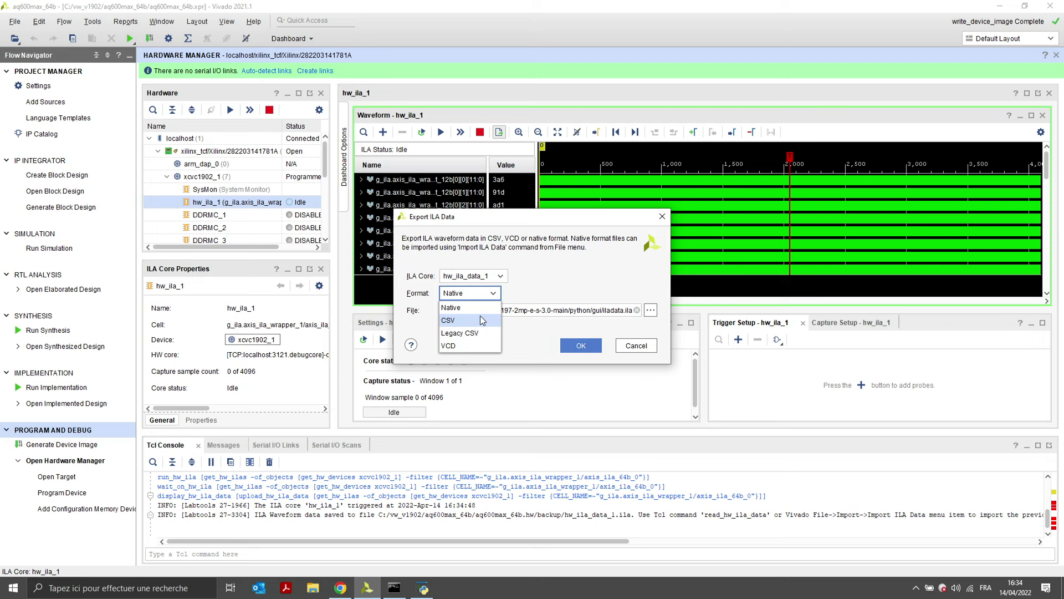
left_click(463, 312)
left_click(581, 346)
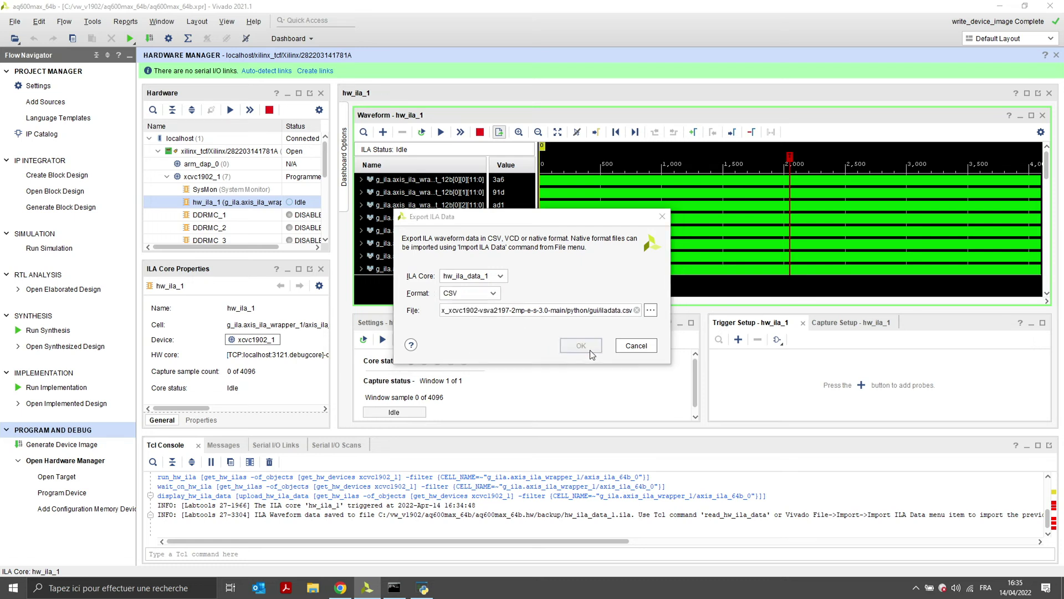
key("Return")
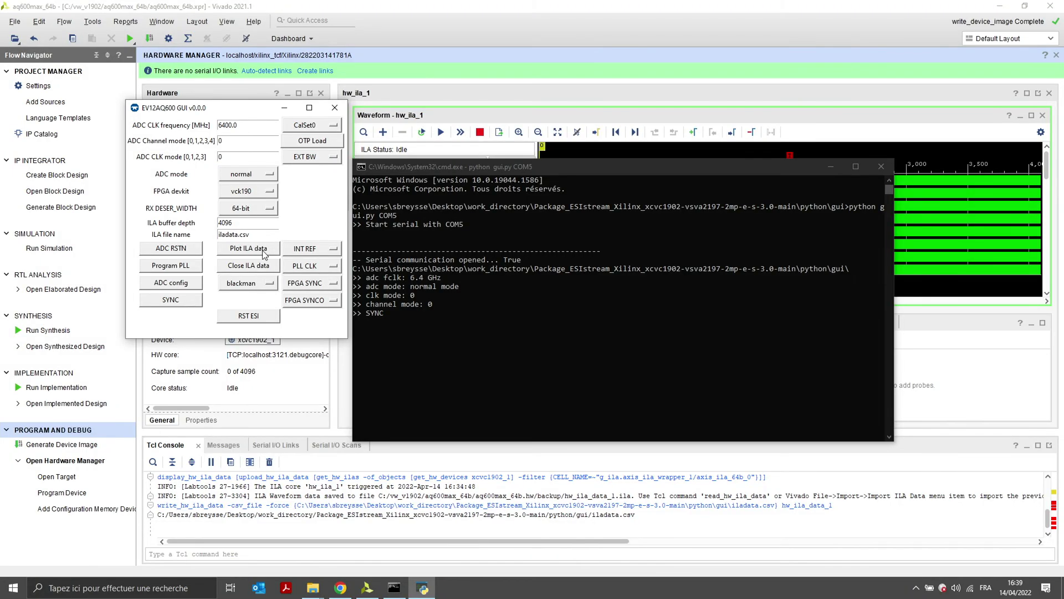
Plot the ILA data from iladata.csv in the EV12AQ600 GUI
left_click(259, 252)
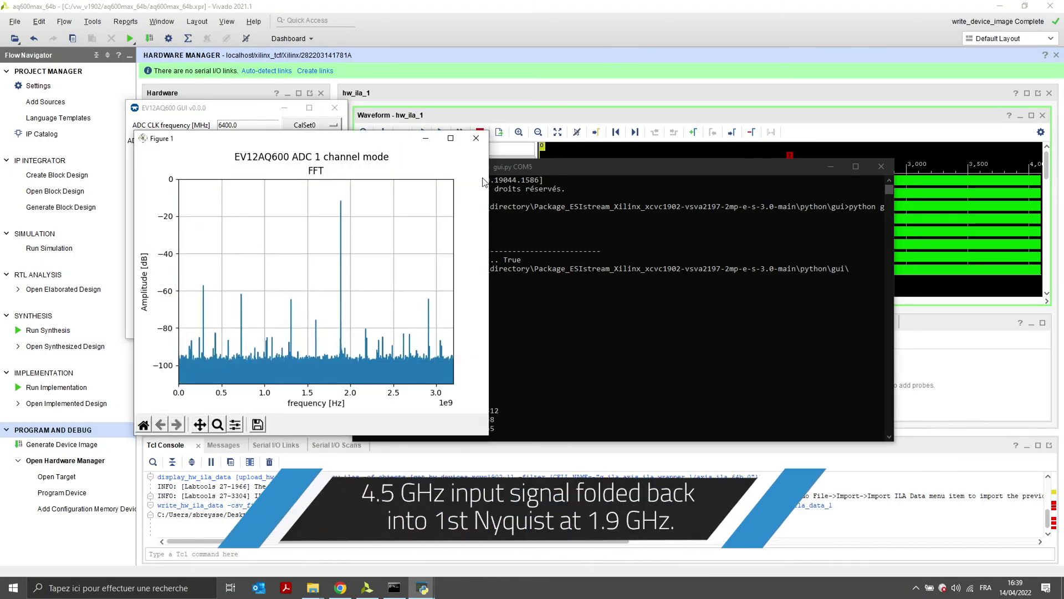